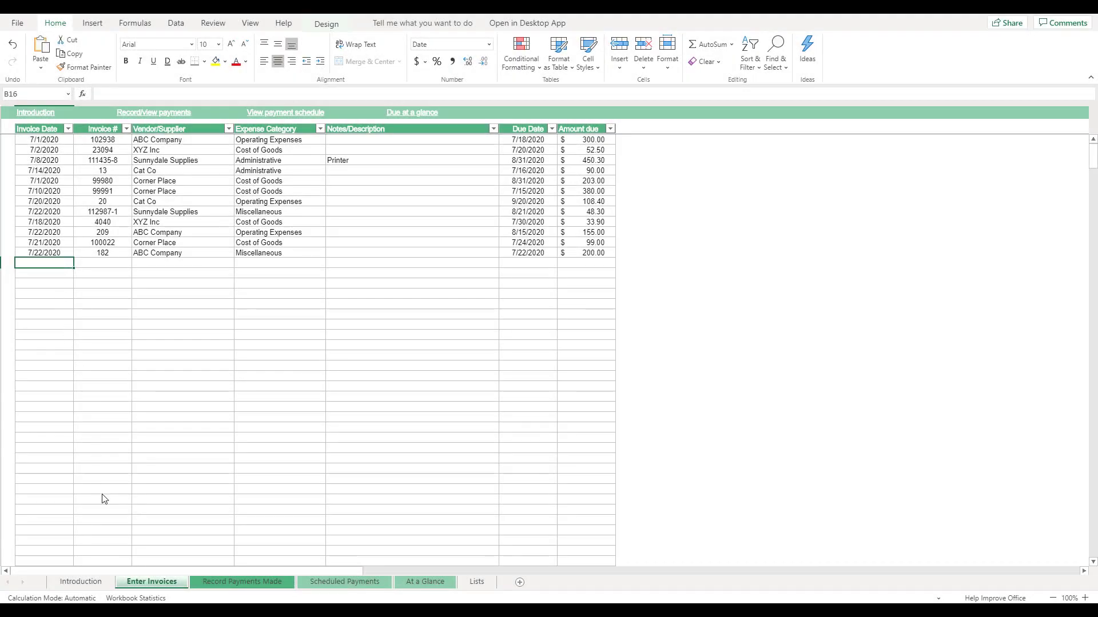
Step: On Record Payments Made, pay 12.50 against invoice 23094 in row 14
{"action": "left_click", "coordinate": [255, 589]}
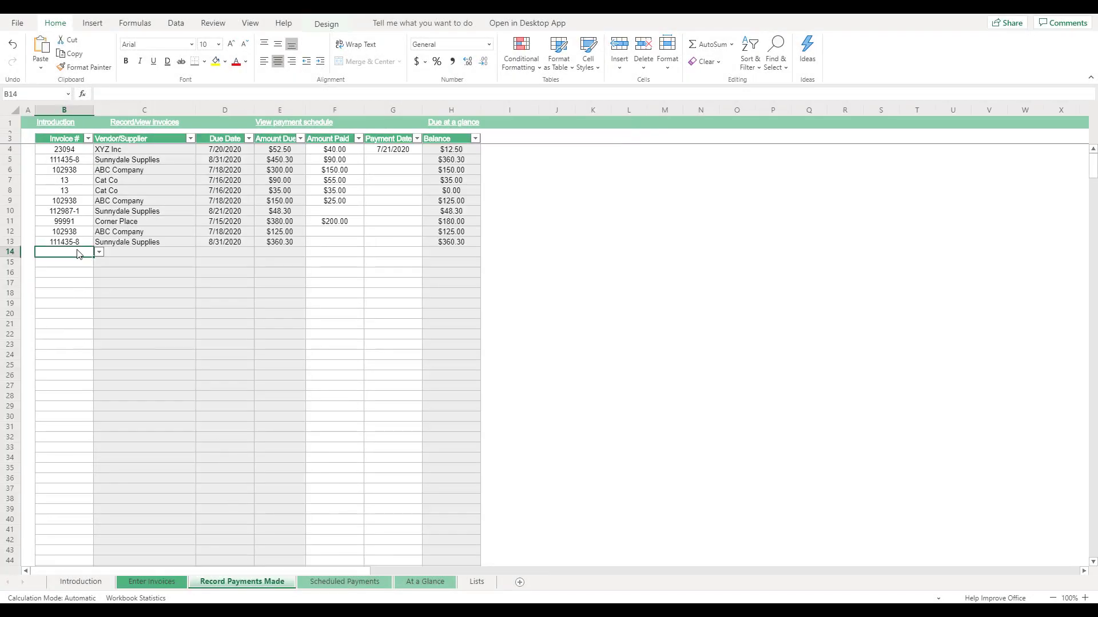
{"action": "left_click", "coordinate": [100, 253]}
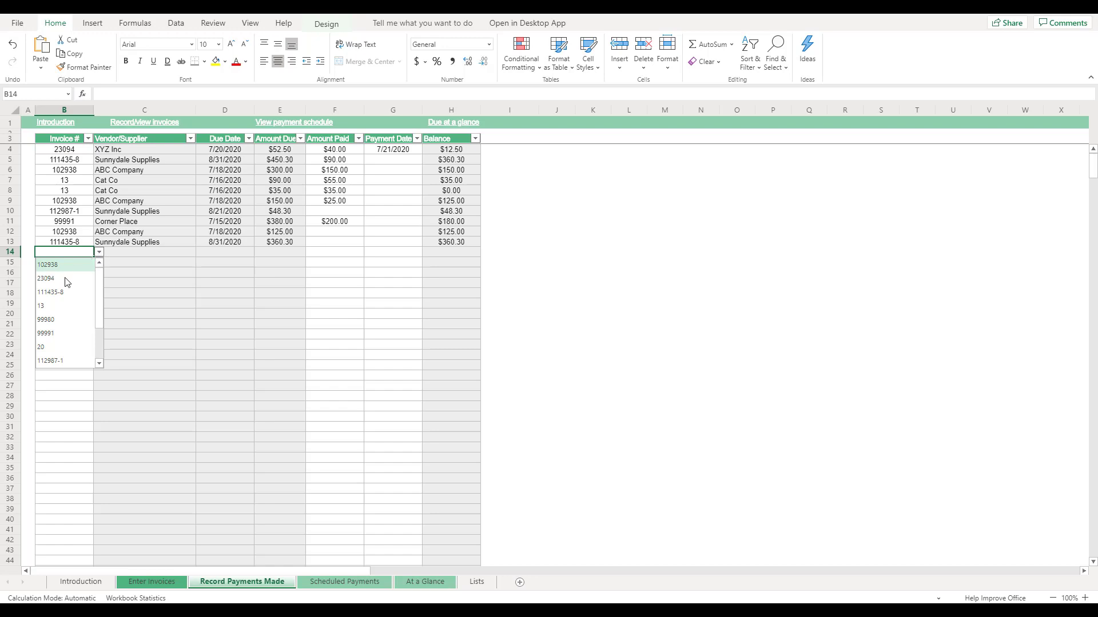
{"action": "left_click", "coordinate": [49, 279]}
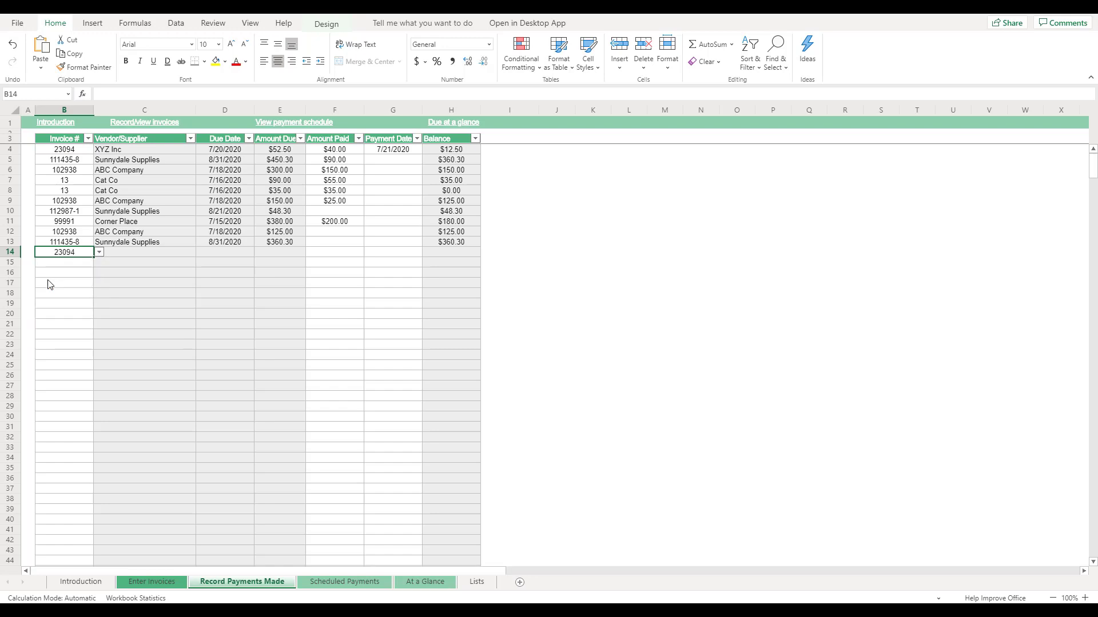
{"action": "left_click", "coordinate": [335, 254]}
{"action": "type", "text": "12.50"}
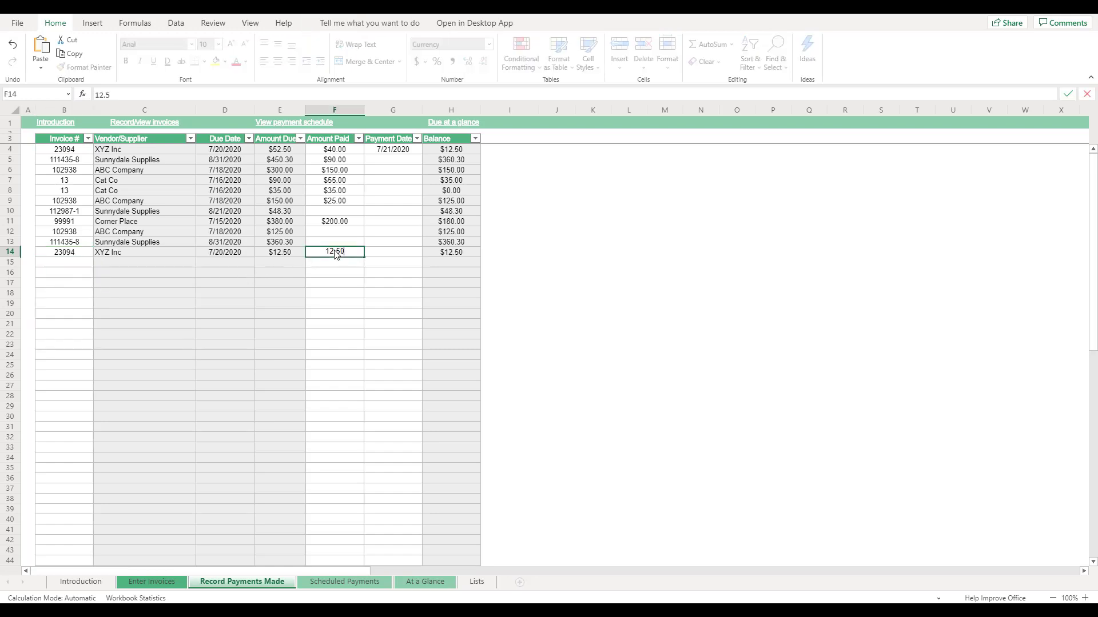
{"action": "key", "text": "Return"}
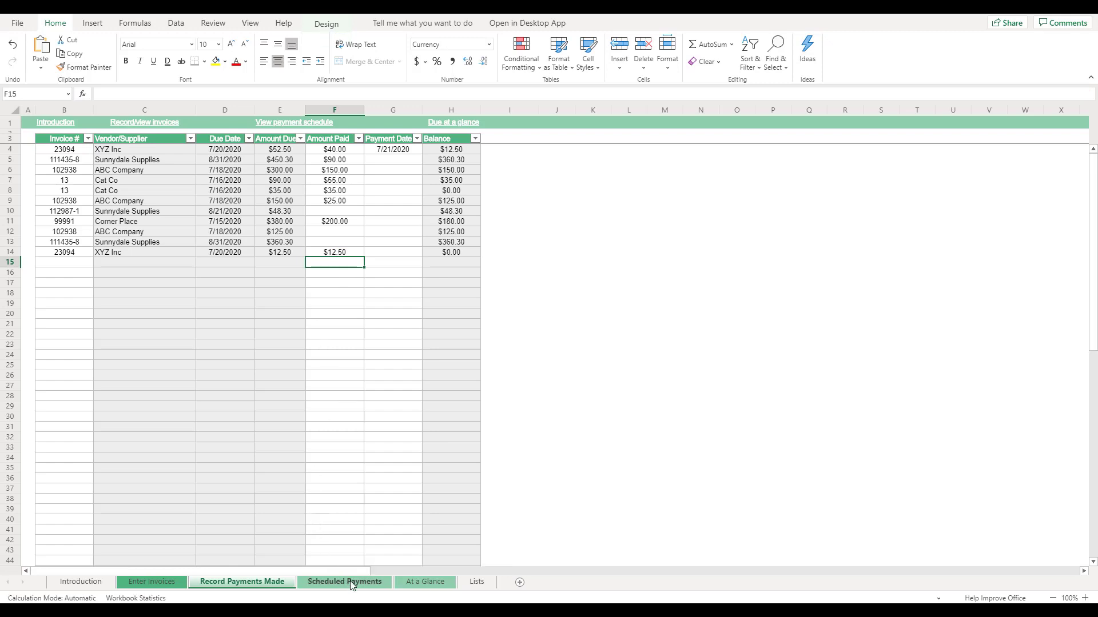
Step: Look over the Scheduled Payments and At a Glance sheets, then go to Enter Invoices
{"action": "left_click", "coordinate": [345, 582]}
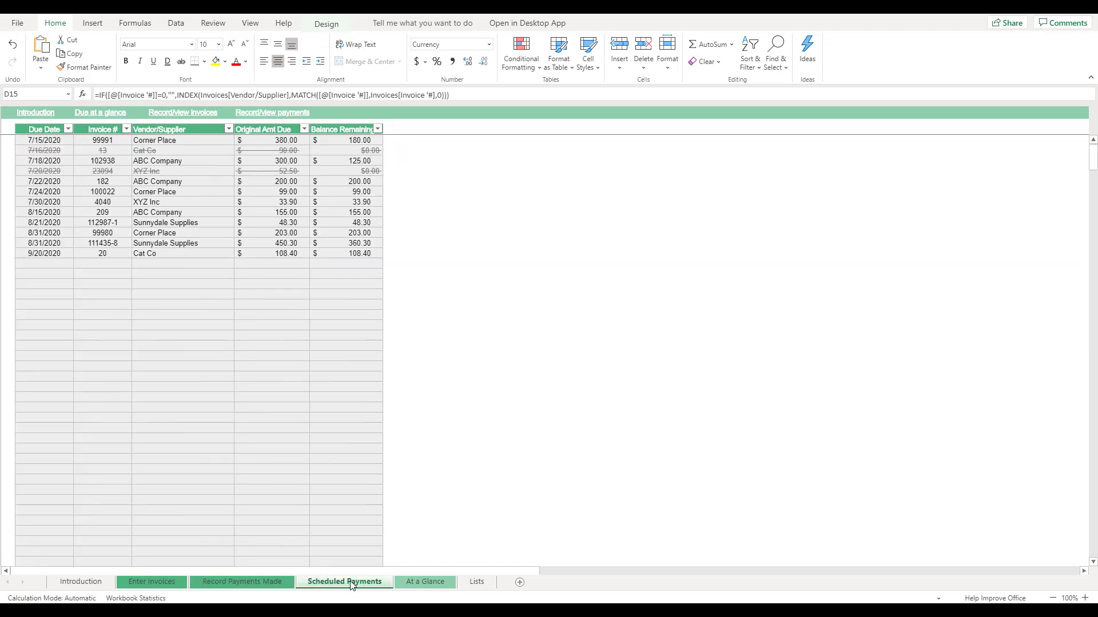
{"action": "left_click", "coordinate": [427, 582]}
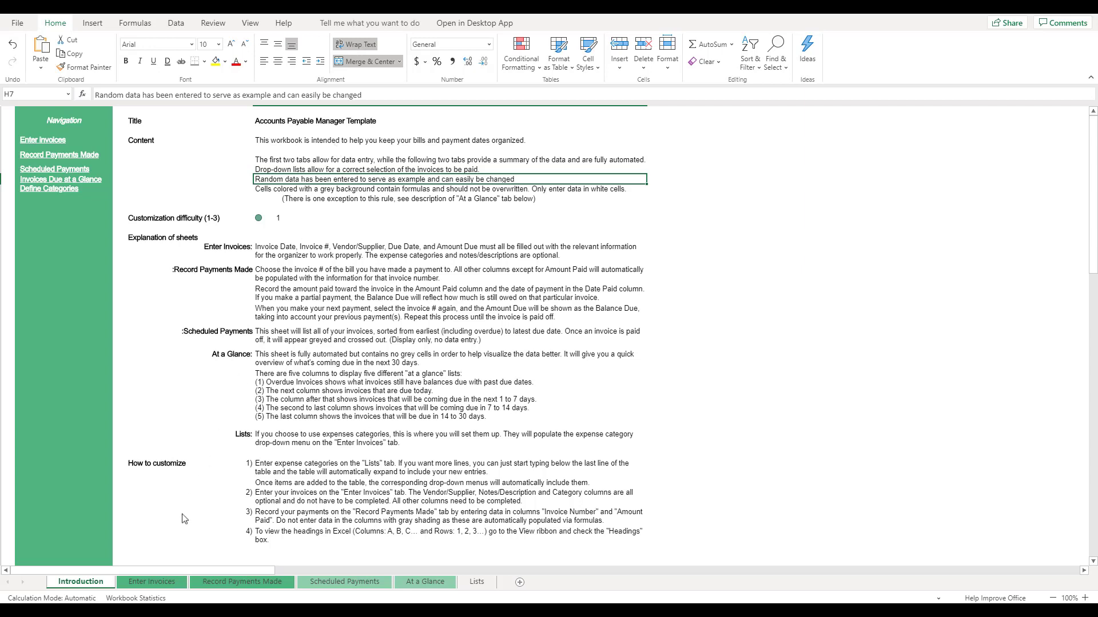
{"action": "left_click", "coordinate": [155, 581]}
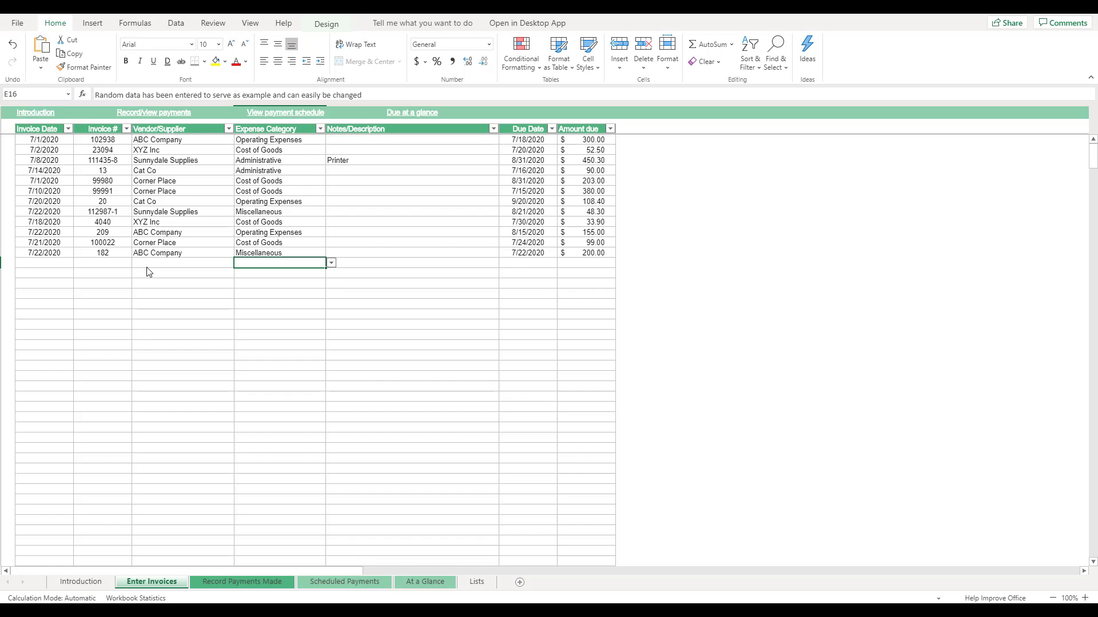
Step: Check row 16's Invoice Date, Invoice #, Due Date, Amount, Notes and Category cells
{"action": "left_click", "coordinate": [52, 263]}
{"action": "left_click", "coordinate": [103, 267]}
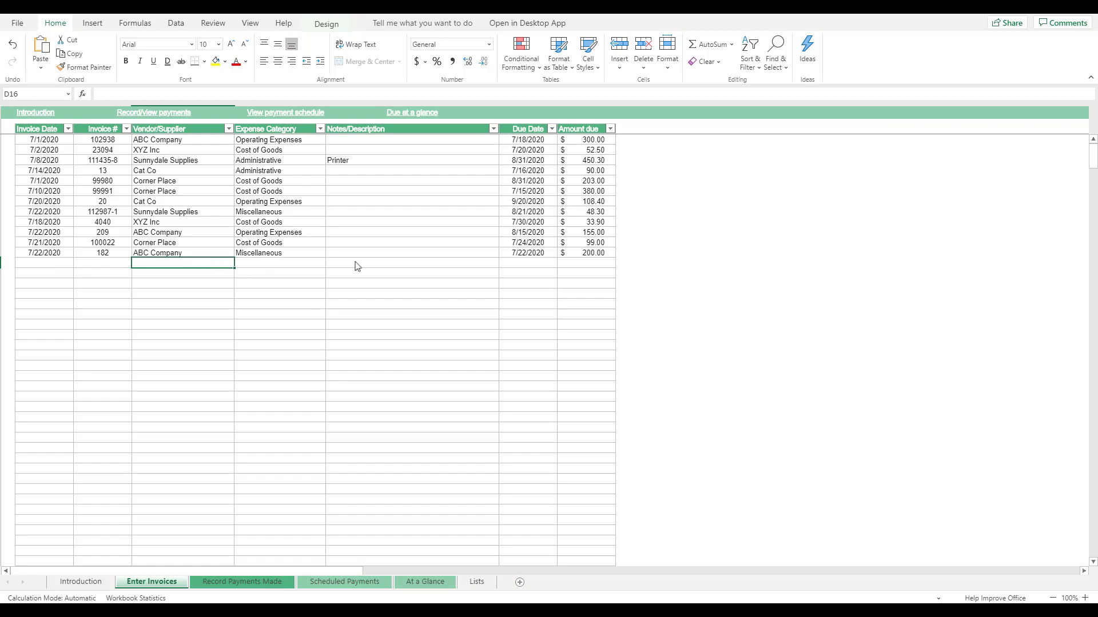
{"action": "left_click", "coordinate": [527, 266]}
{"action": "left_click", "coordinate": [586, 268]}
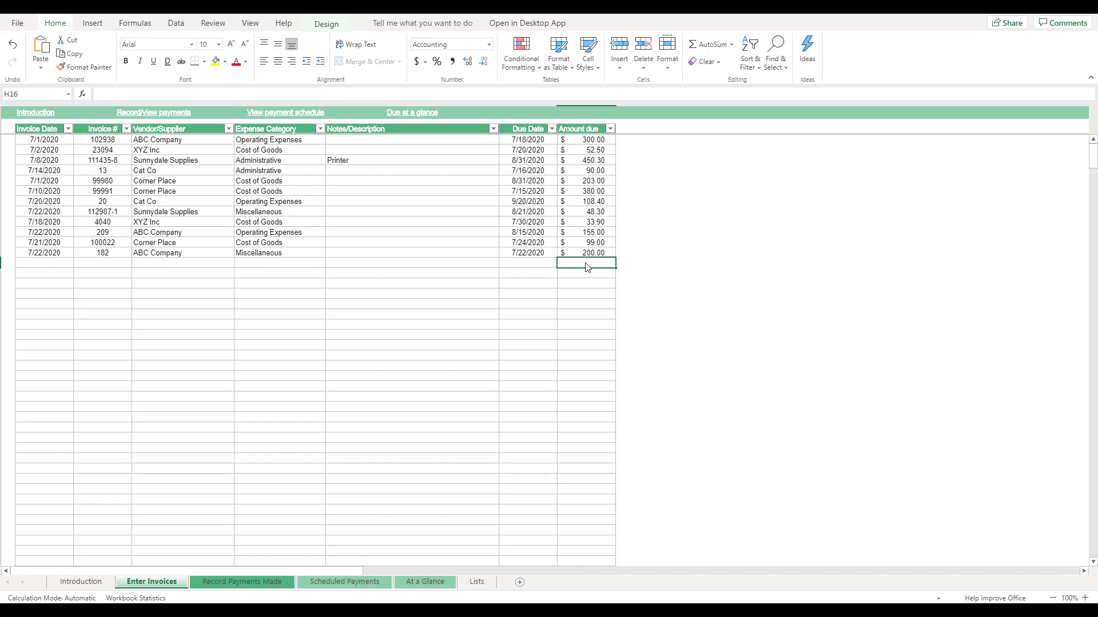
{"action": "left_click", "coordinate": [382, 265]}
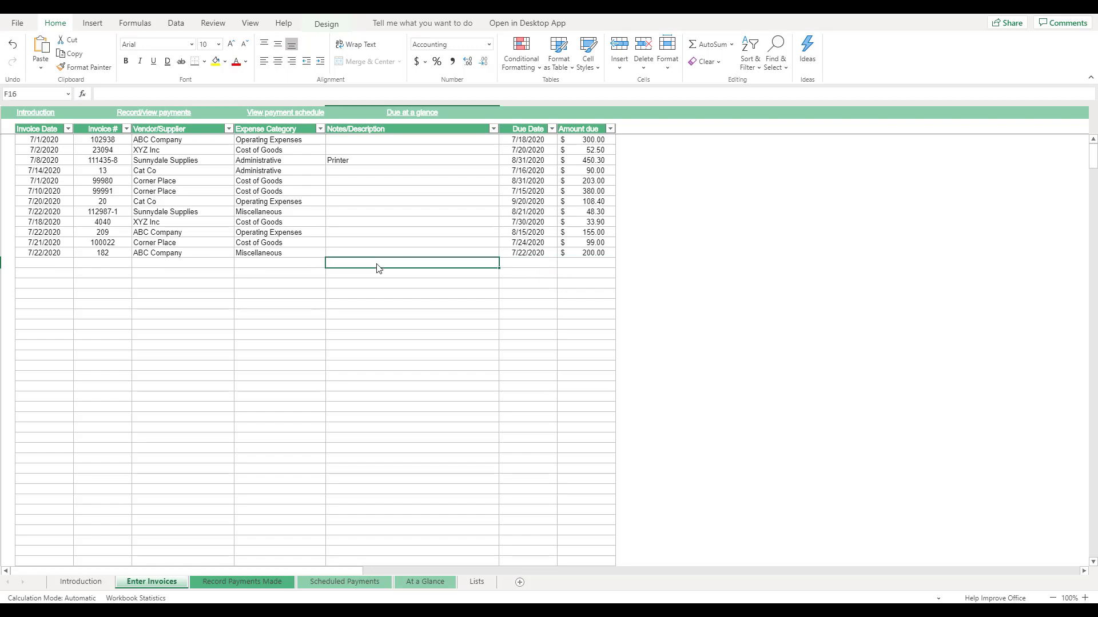
{"action": "left_click", "coordinate": [301, 268]}
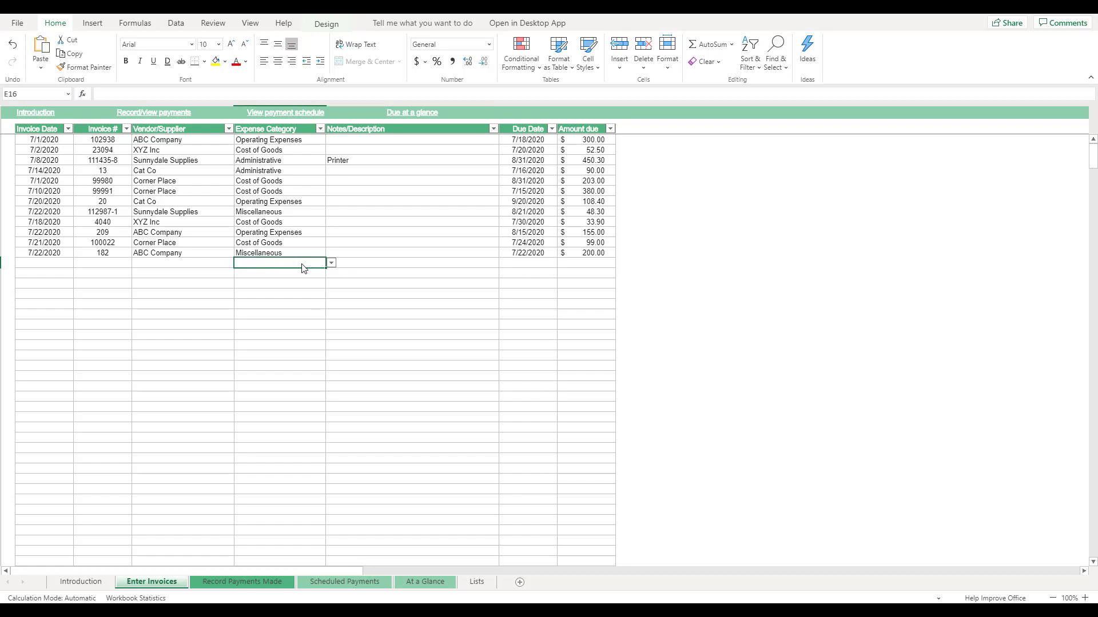
Step: View the E16 expense category choices without picking one, then go to the Lists sheet
{"action": "left_click", "coordinate": [331, 262]}
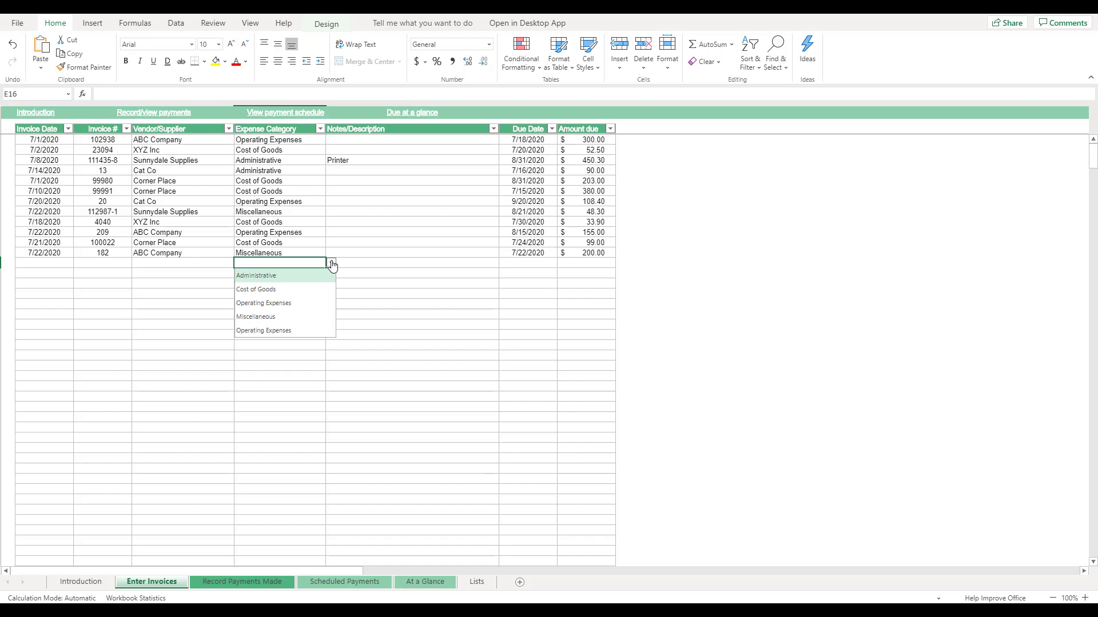
{"action": "left_click", "coordinate": [332, 263]}
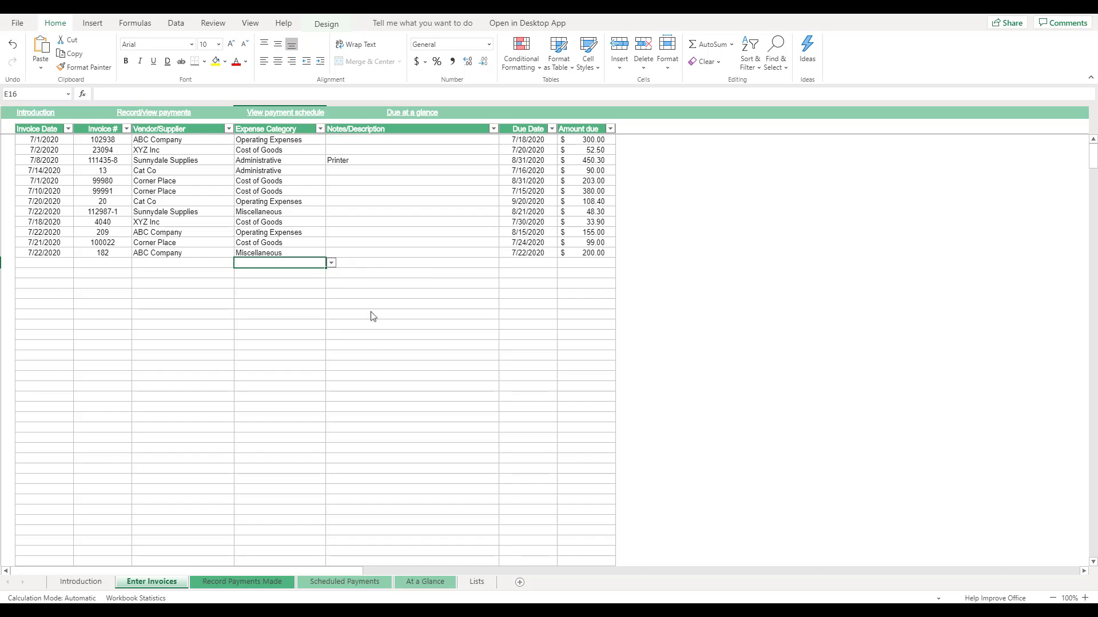
{"action": "left_click", "coordinate": [476, 584]}
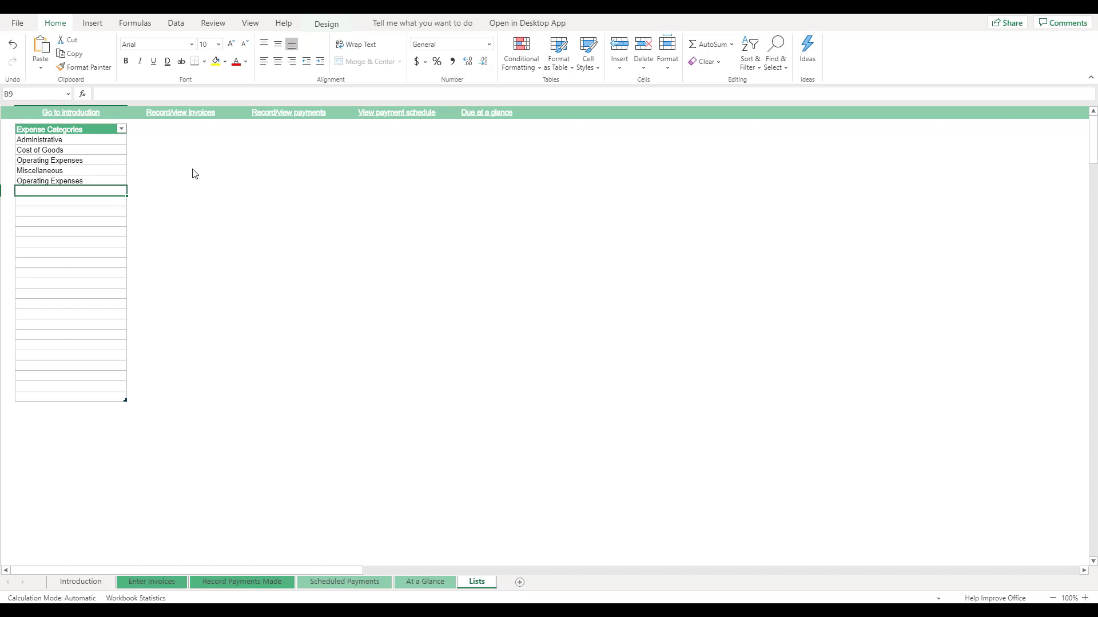
{"action": "type", "text": "Ge"}
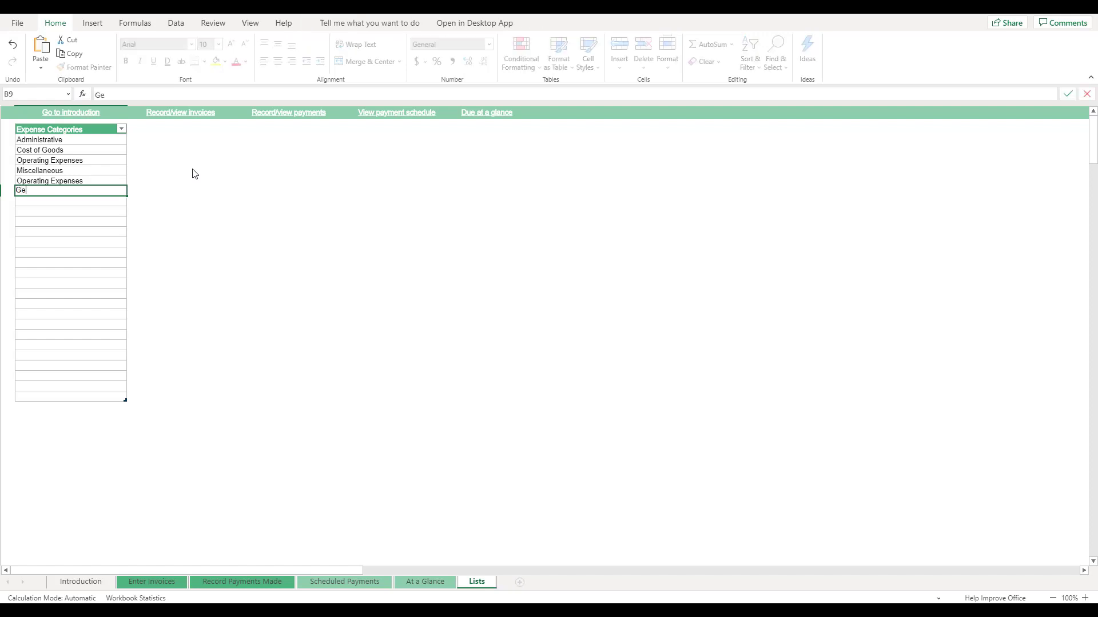
{"action": "type", "text": "neral"}
Step: Enter General in B9 as a new expense category, then go to Record Payments Made
{"action": "key", "text": "Return"}
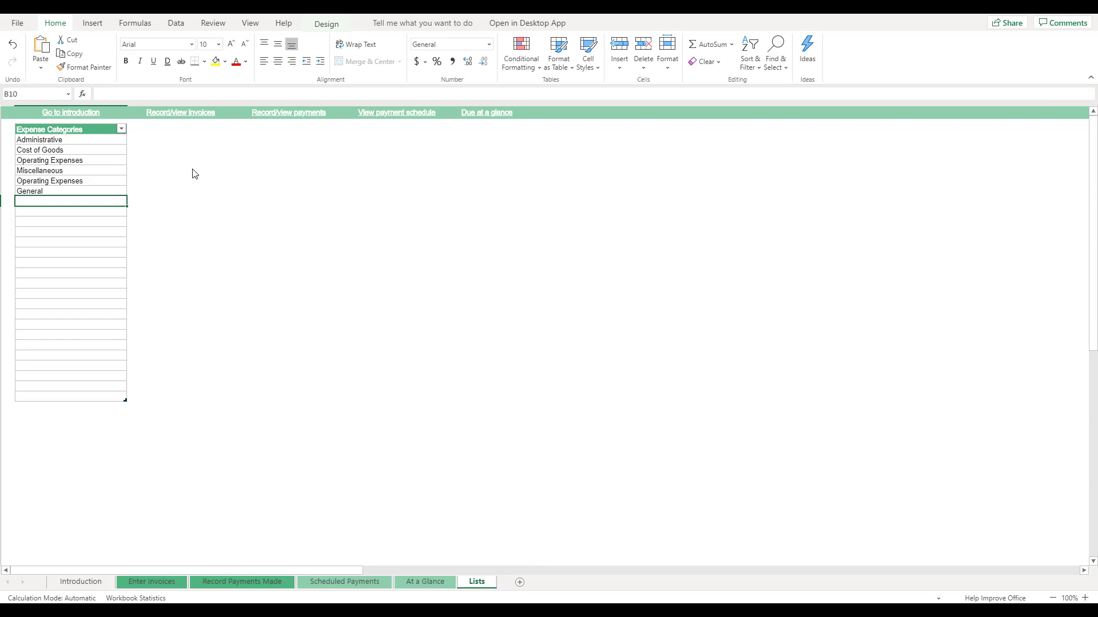
{"action": "left_click", "coordinate": [239, 582]}
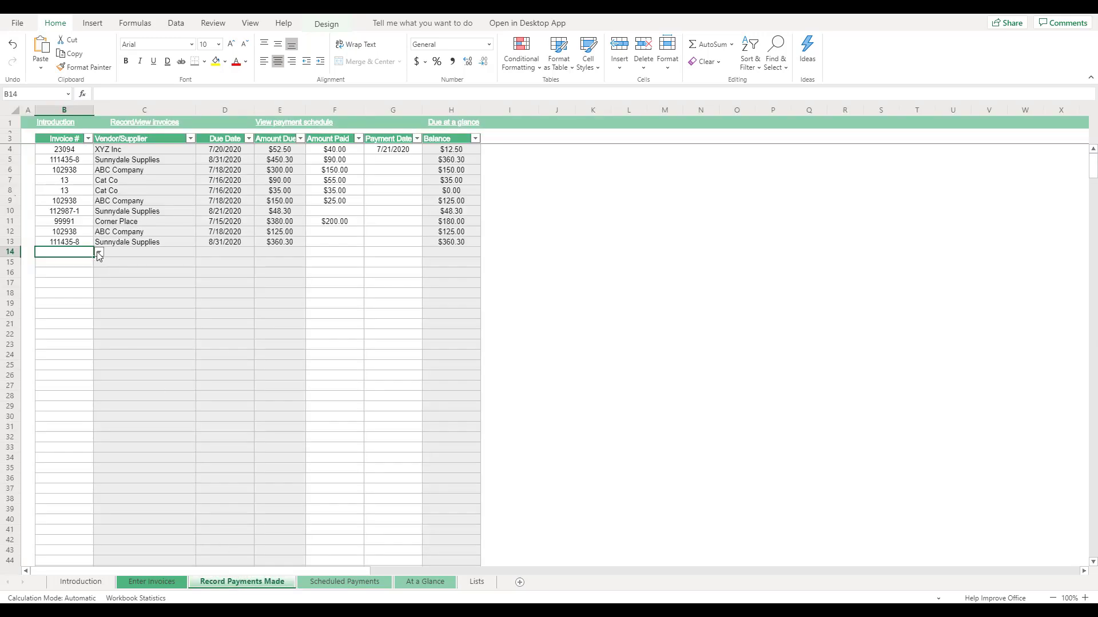
Step: Choose invoice 23094 in B14 and enter a 12.50 payment in F14
{"action": "left_click", "coordinate": [98, 253]}
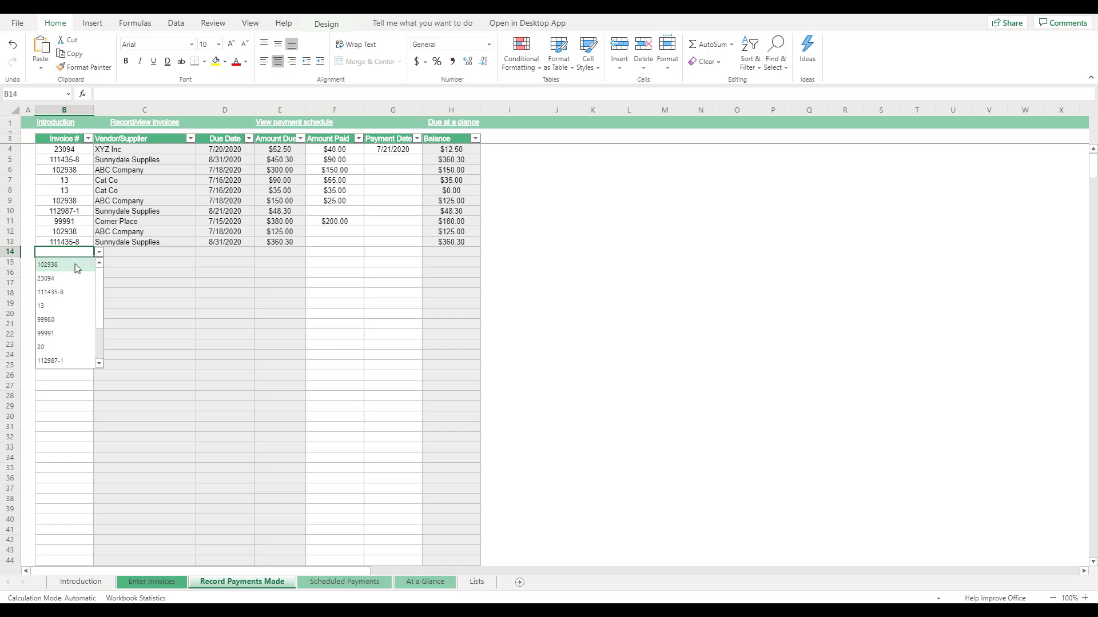
{"action": "left_click", "coordinate": [49, 281]}
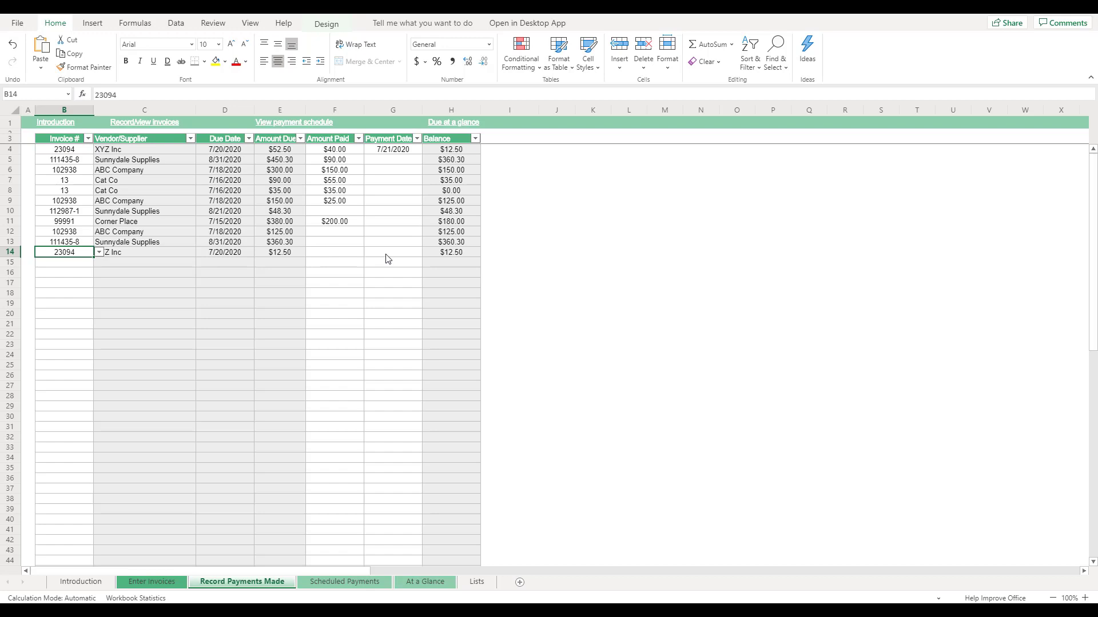
{"action": "left_click", "coordinate": [341, 253]}
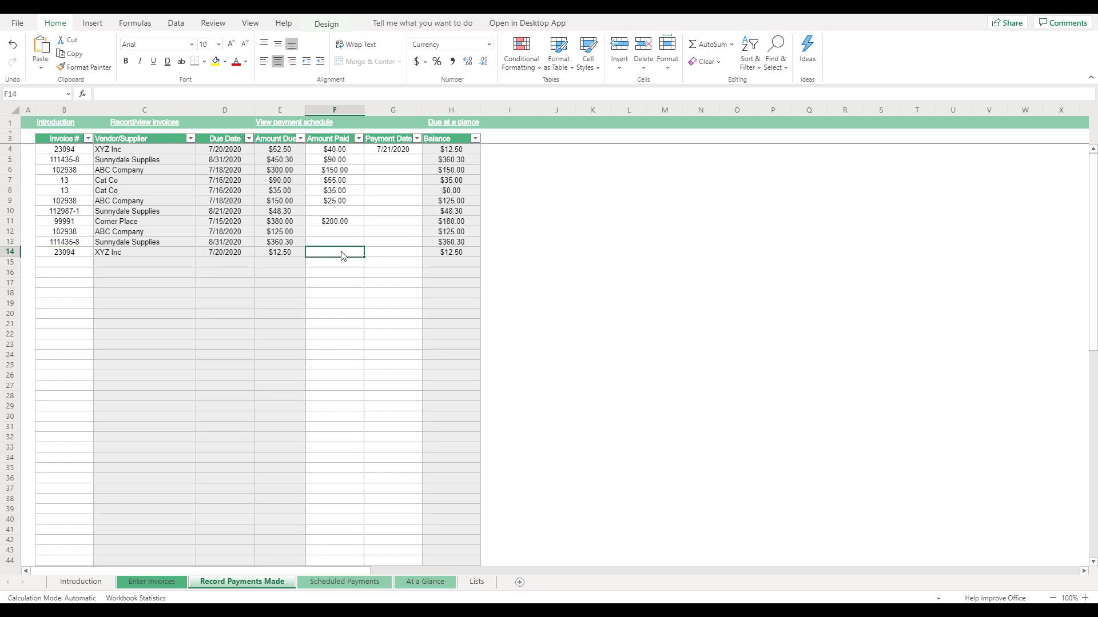
{"action": "type", "text": "12.50"}
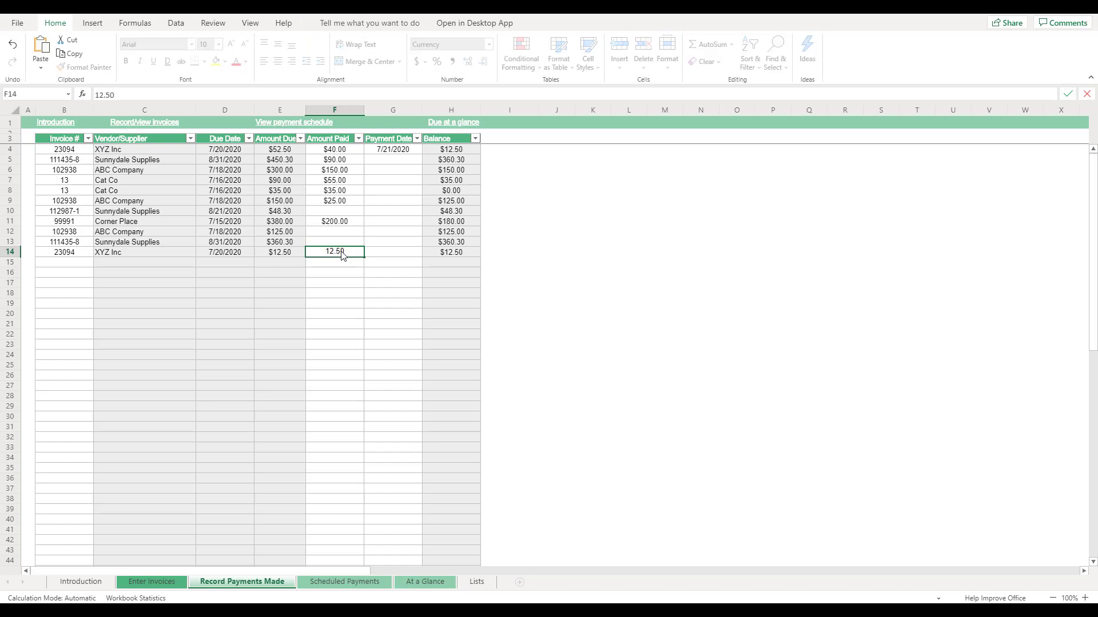
{"action": "key", "text": "Return"}
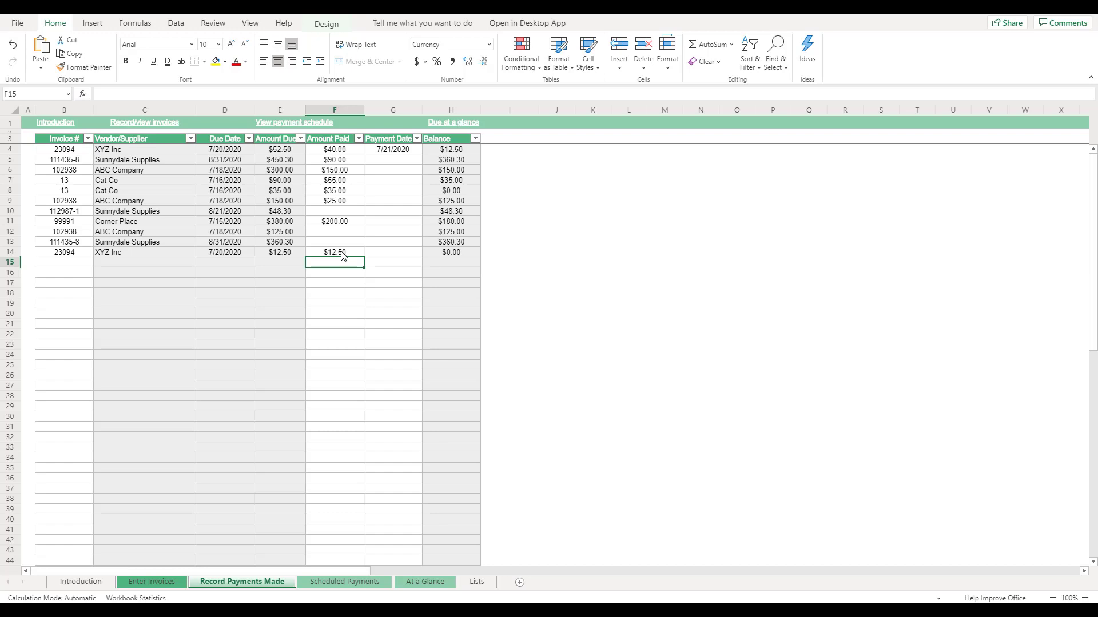
Step: On Scheduled Payments, highlight the crossed-out 7/16/2020 Cat Co row, then deselect it
{"action": "left_click", "coordinate": [342, 581]}
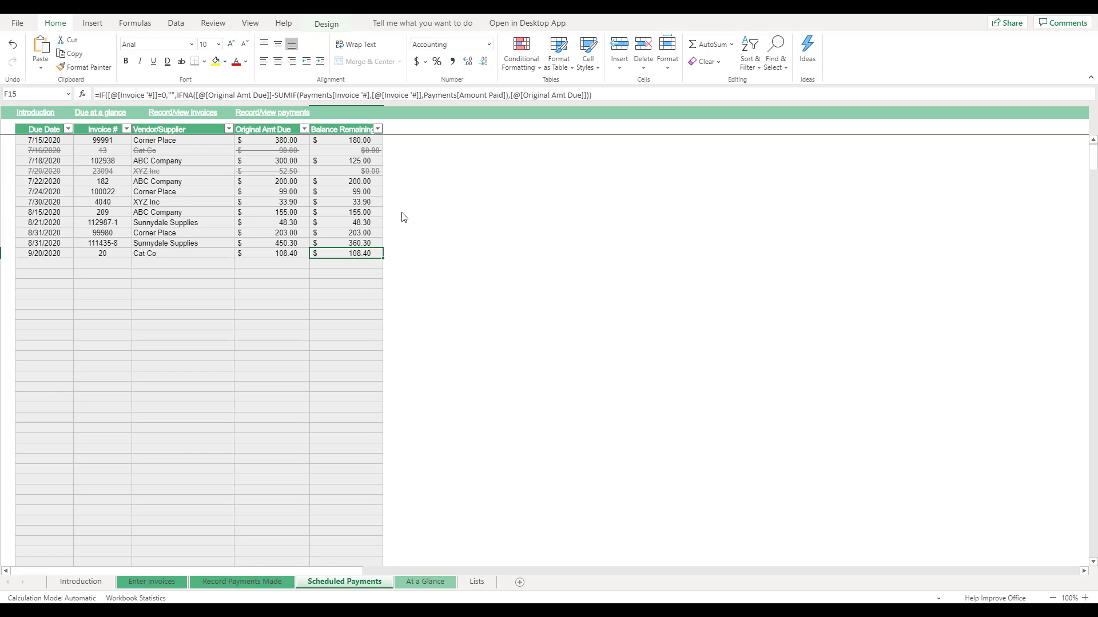
{"action": "left_click_drag", "start_coordinate": [374, 151], "coordinate": [60, 152]}
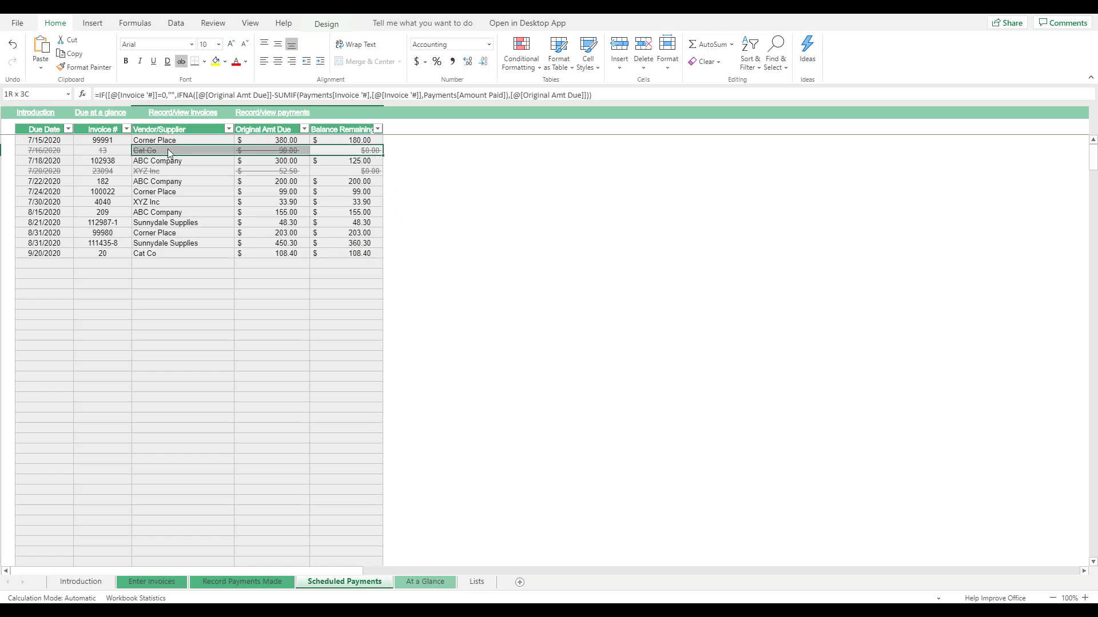
{"action": "left_click", "coordinate": [432, 197]}
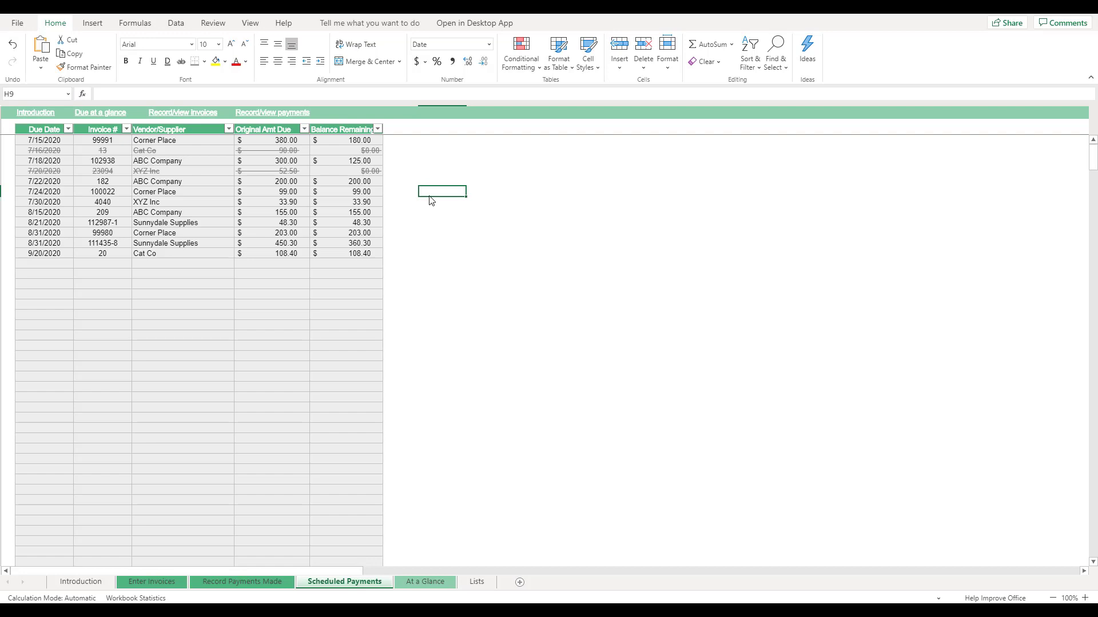
Step: Review the At a Glance overdue and upcoming invoices, then return to Introduction
{"action": "left_click", "coordinate": [421, 582]}
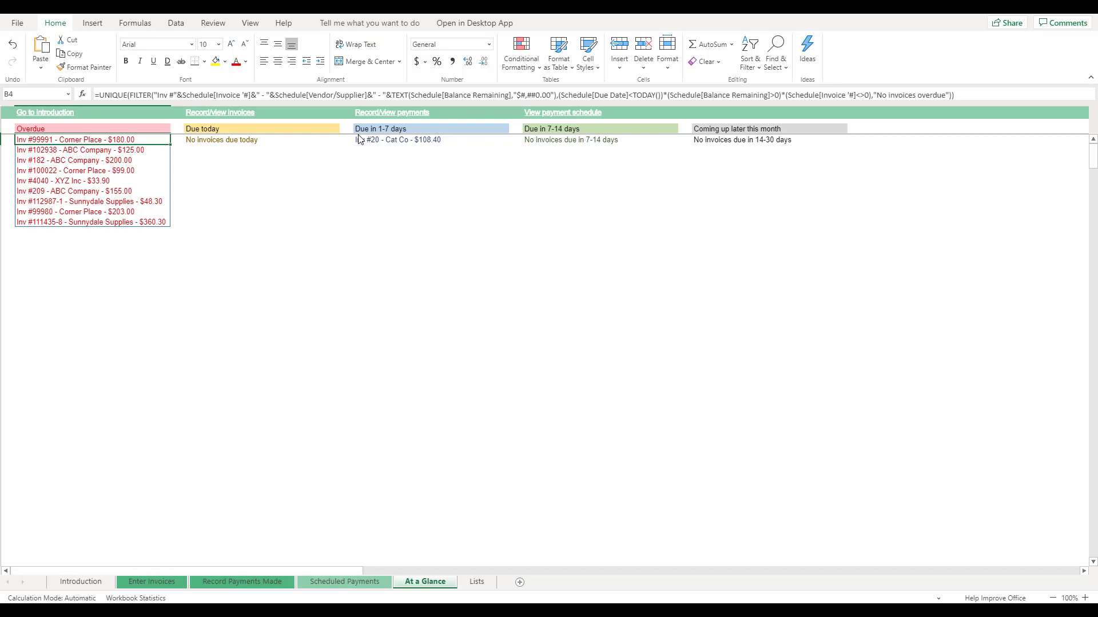
{"action": "left_click", "coordinate": [96, 587]}
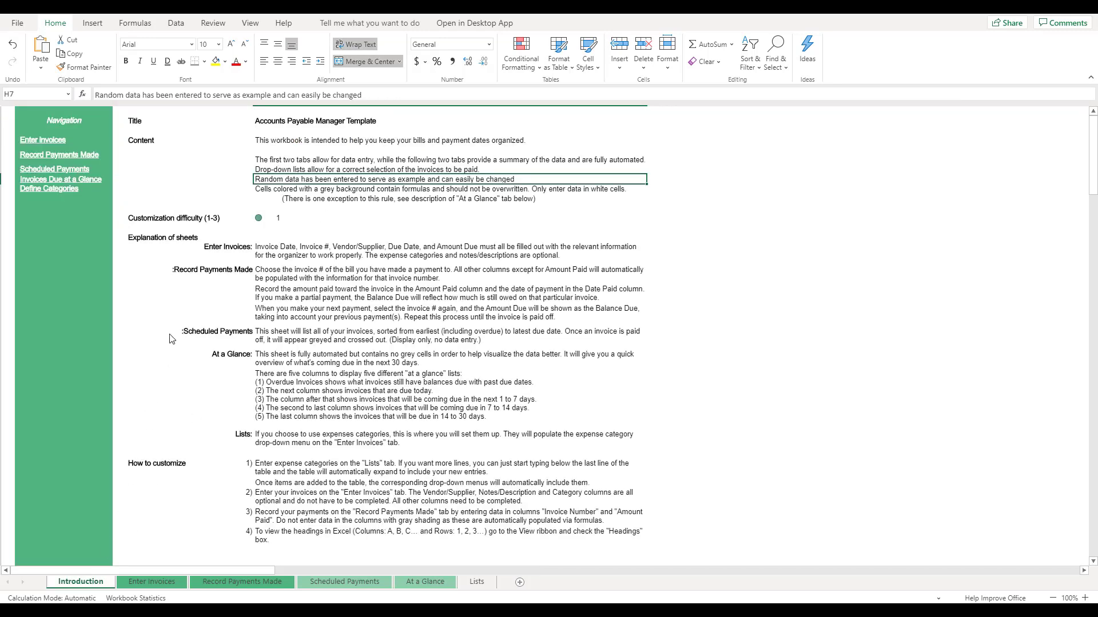